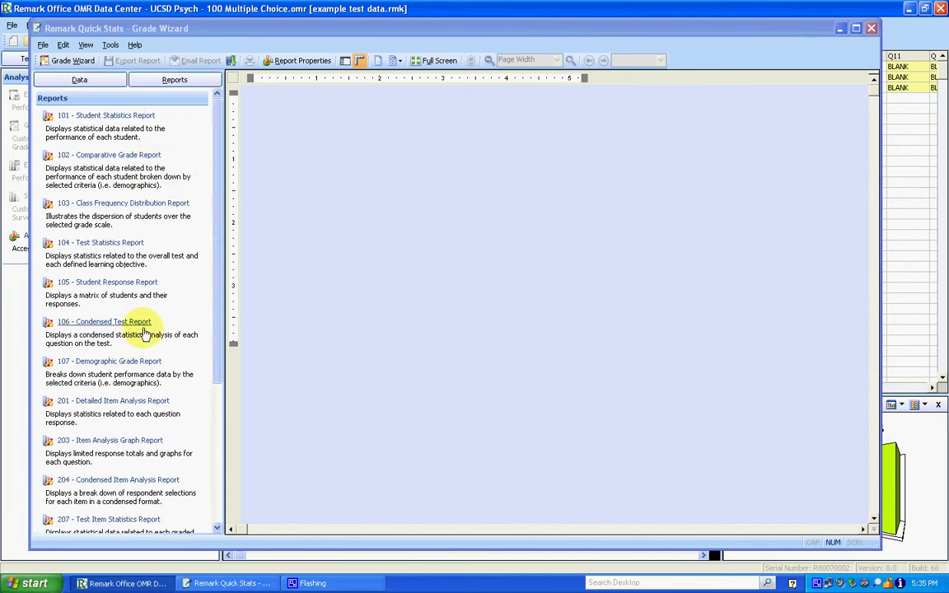
Generate the 106 - Condensed Test Report and export all its pages in PDF format with High image quality
{"action": "left_click", "coordinate": [116, 324]}
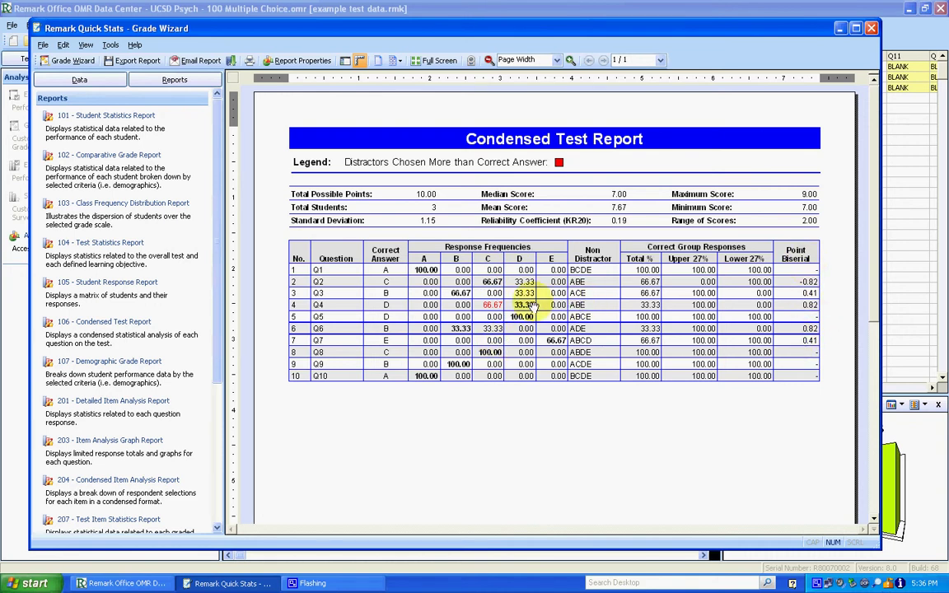
{"action": "left_click", "coordinate": [43, 47]}
{"action": "mouse_move", "coordinate": [82, 107]}
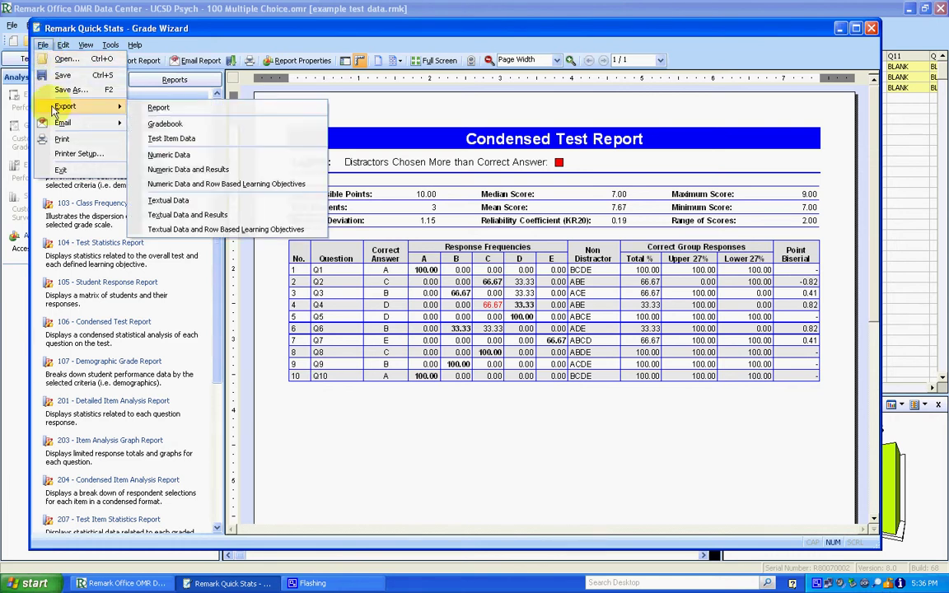
{"action": "left_click", "coordinate": [145, 108]}
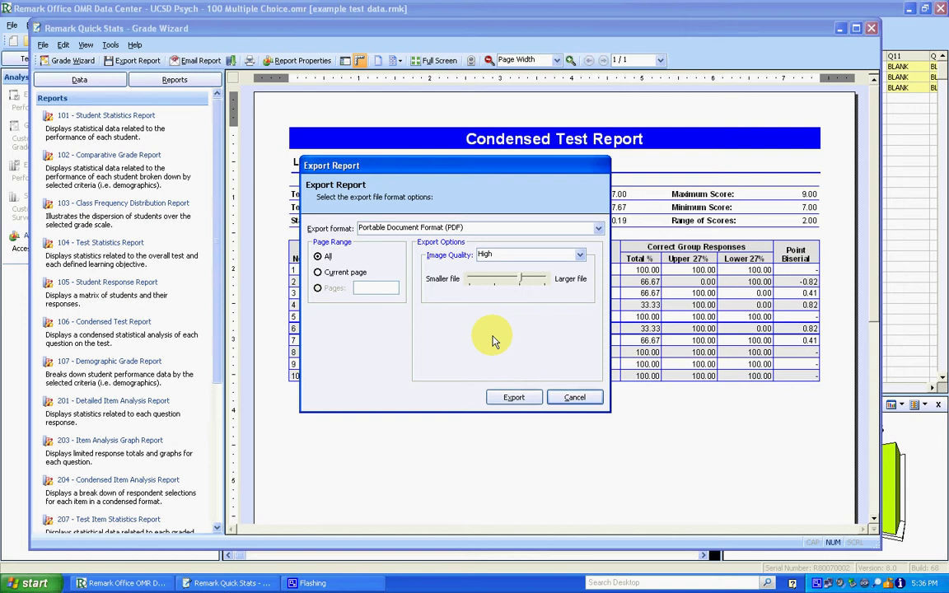
{"action": "left_click", "coordinate": [504, 399]}
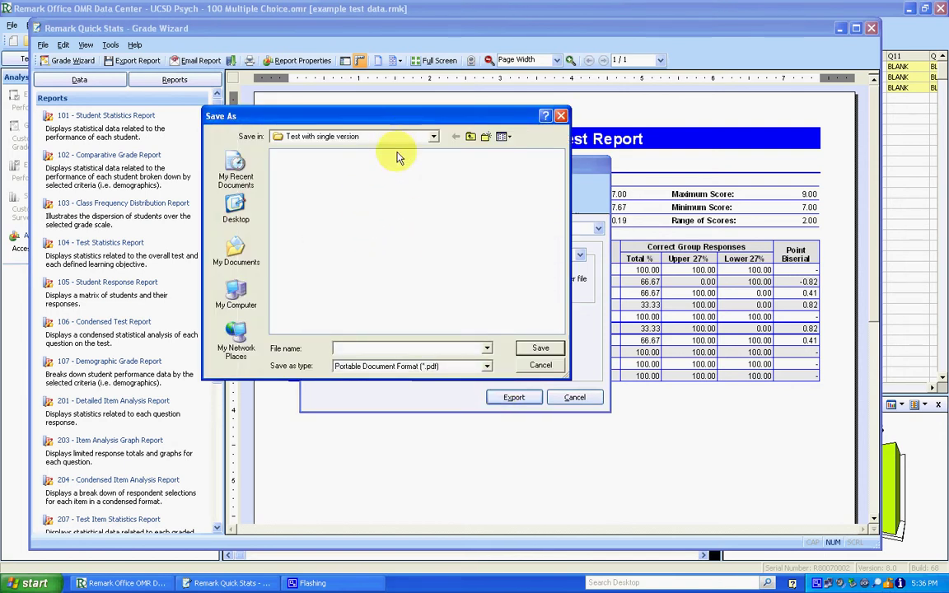
Create a reports folder inside Test with single version and save the PDF there as condensed test report
{"action": "left_click", "coordinate": [486, 138]}
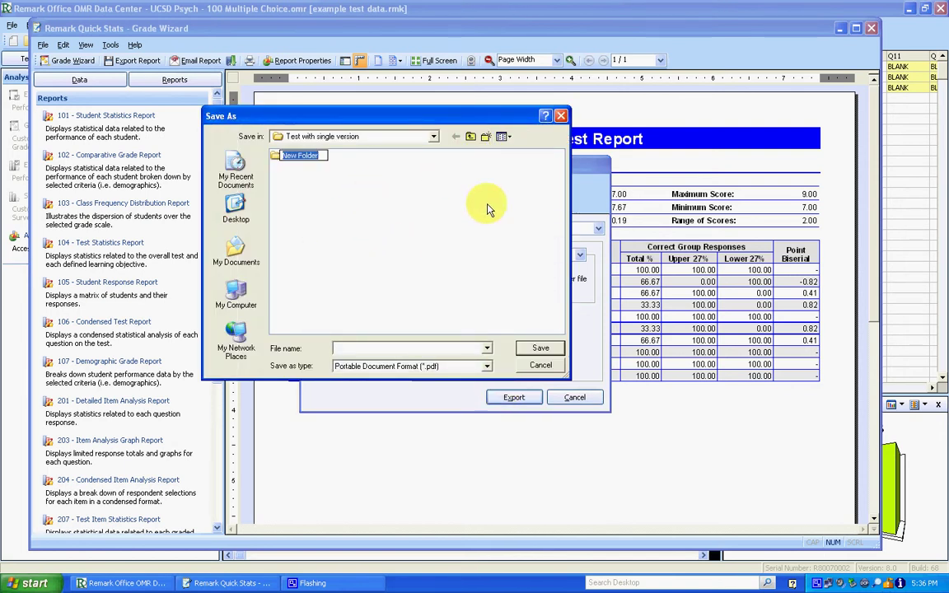
{"action": "double_click", "coordinate": [292, 156]}
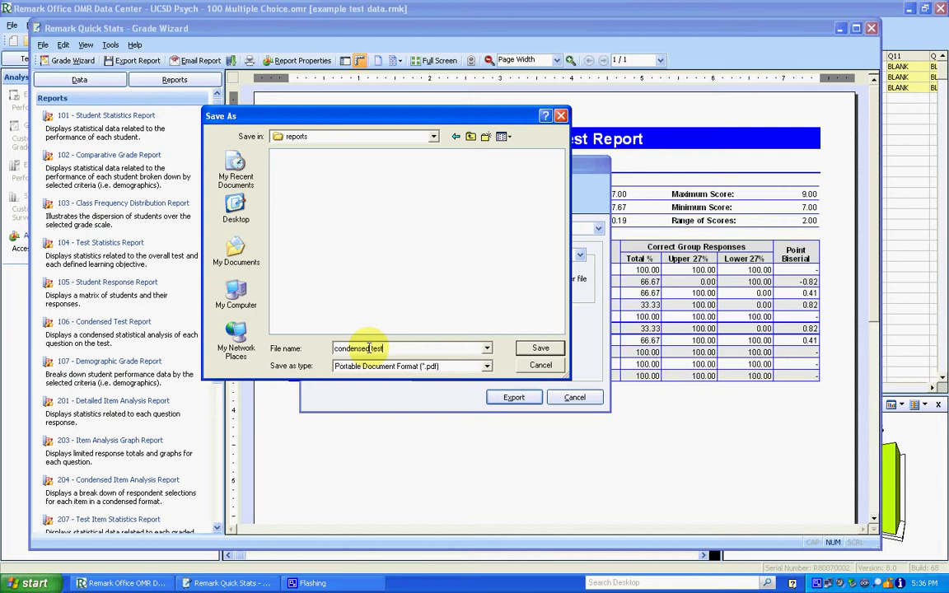
{"action": "key", "text": "Return"}
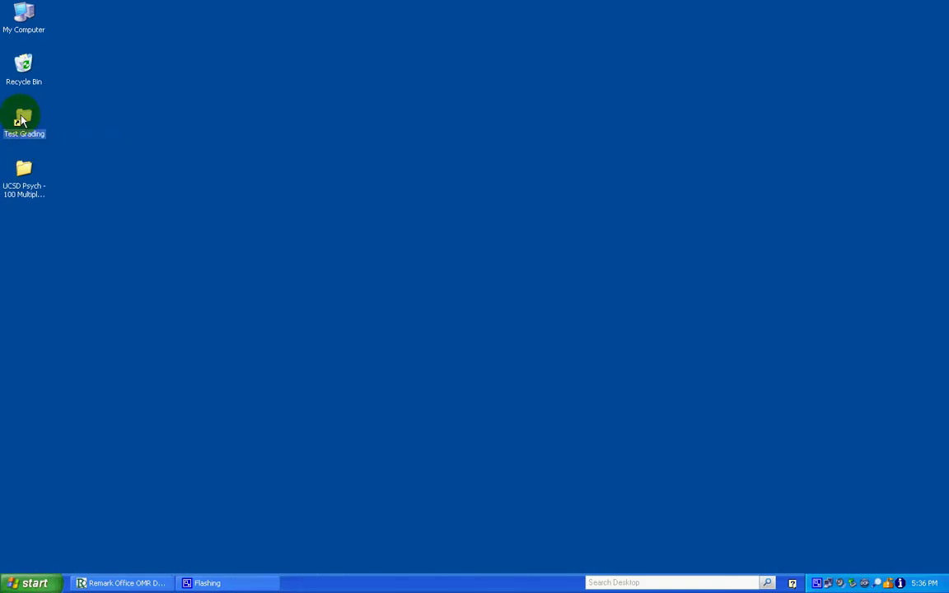
Check condensed test report.pdf from the Test Grading shortcut's Example Tests\Test with single version\reports folder, close it and return to Remark Quick Stats
{"action": "double_click", "coordinate": [23, 120]}
{"action": "double_click", "coordinate": [237, 269]}
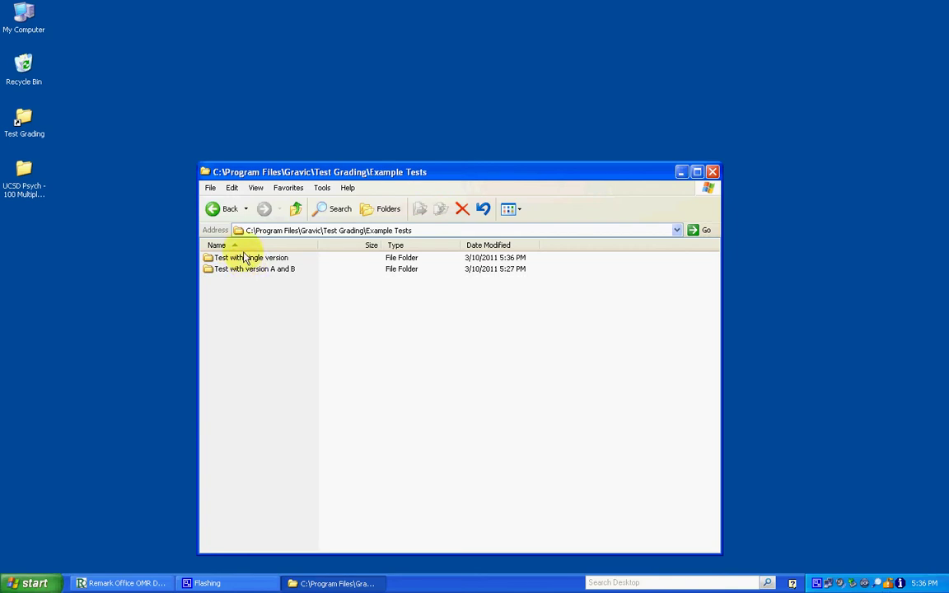
{"action": "left_click", "coordinate": [247, 259]}
{"action": "double_click", "coordinate": [248, 259]}
{"action": "left_click", "coordinate": [229, 256]}
{"action": "double_click", "coordinate": [228, 259]}
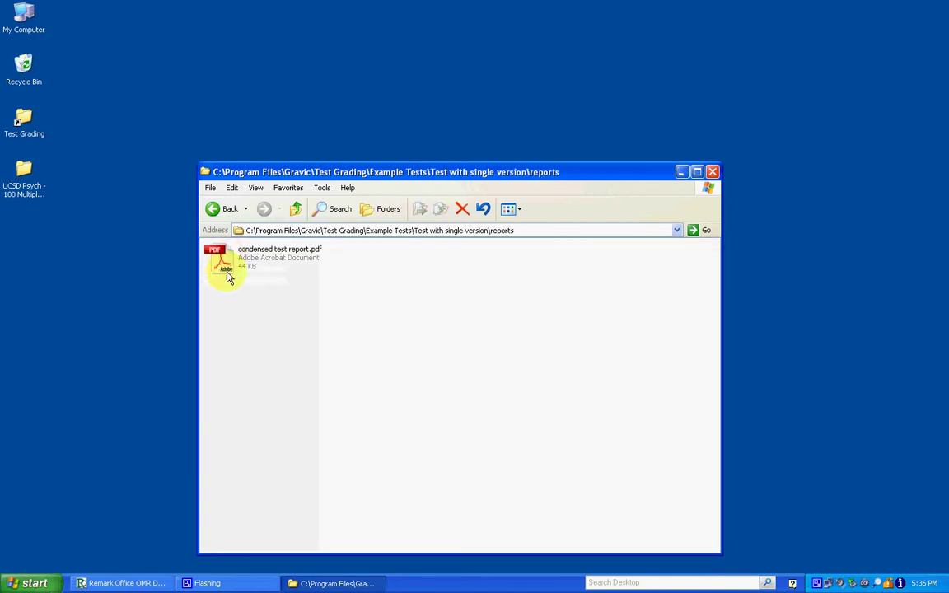
{"action": "left_click", "coordinate": [227, 266]}
{"action": "double_click", "coordinate": [225, 264]}
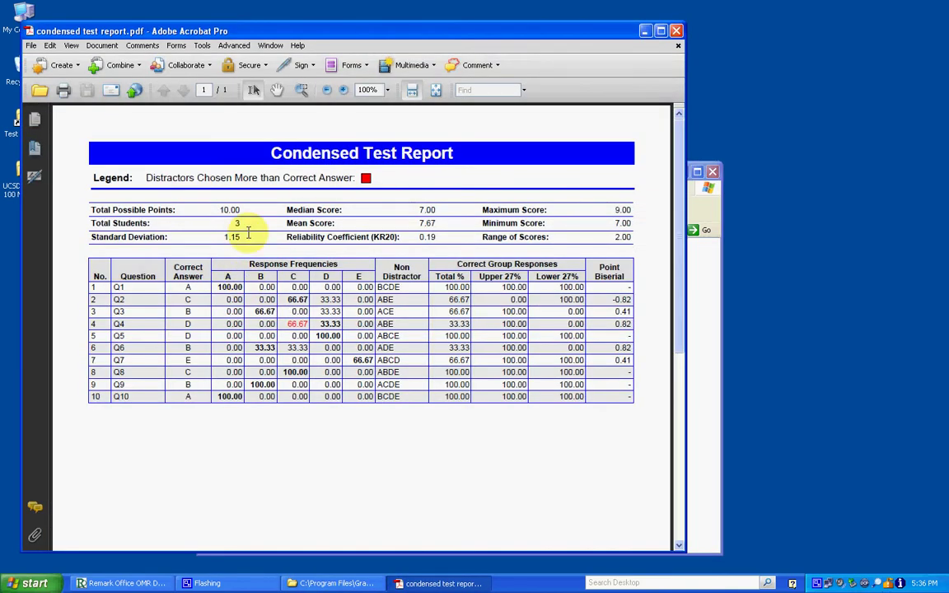
{"action": "left_click", "coordinate": [675, 30]}
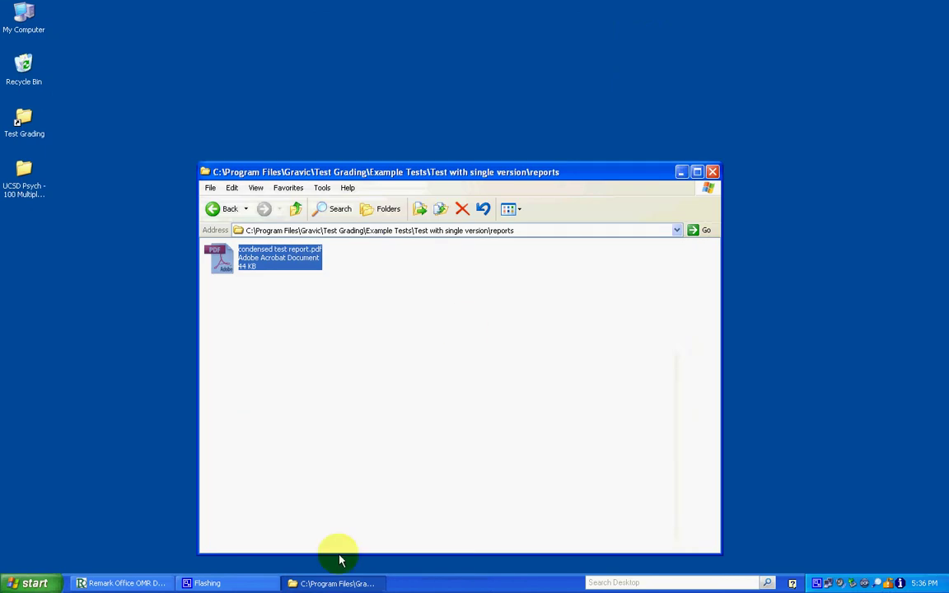
{"action": "left_click", "coordinate": [163, 584]}
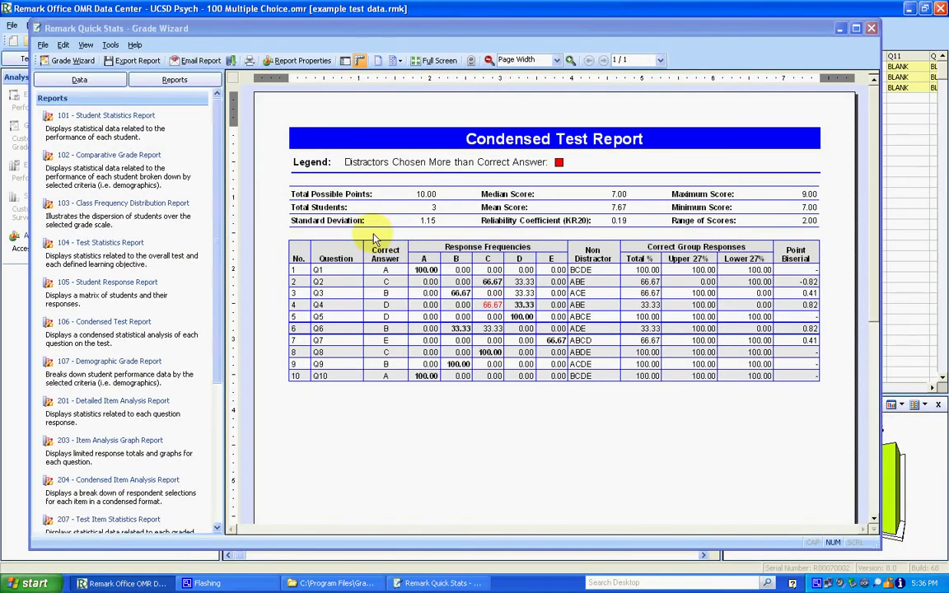
Generate the 207 - Test Item Statistics Report and start exporting it as a report
{"action": "left_click", "coordinate": [135, 521]}
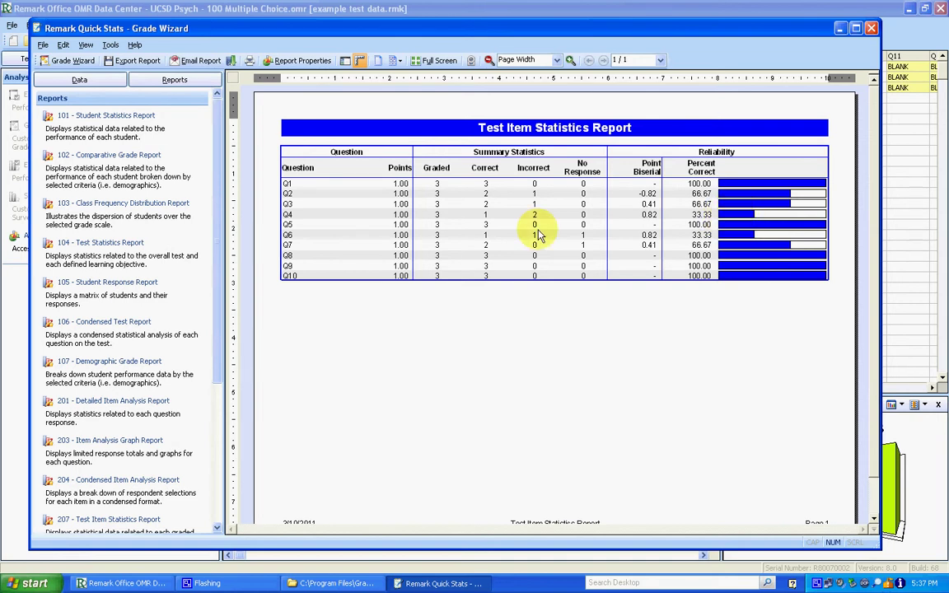
{"action": "left_click", "coordinate": [42, 45]}
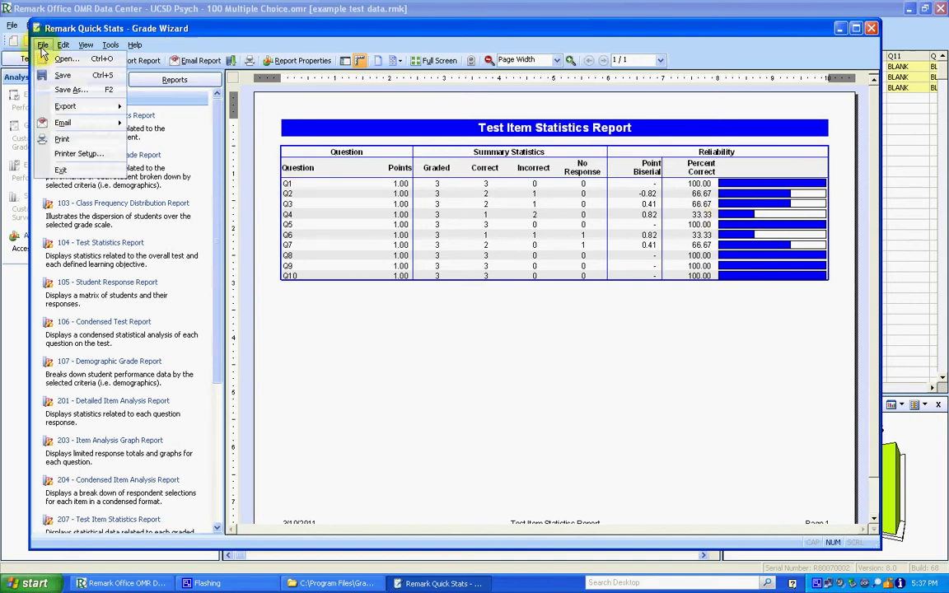
{"action": "mouse_move", "coordinate": [64, 107]}
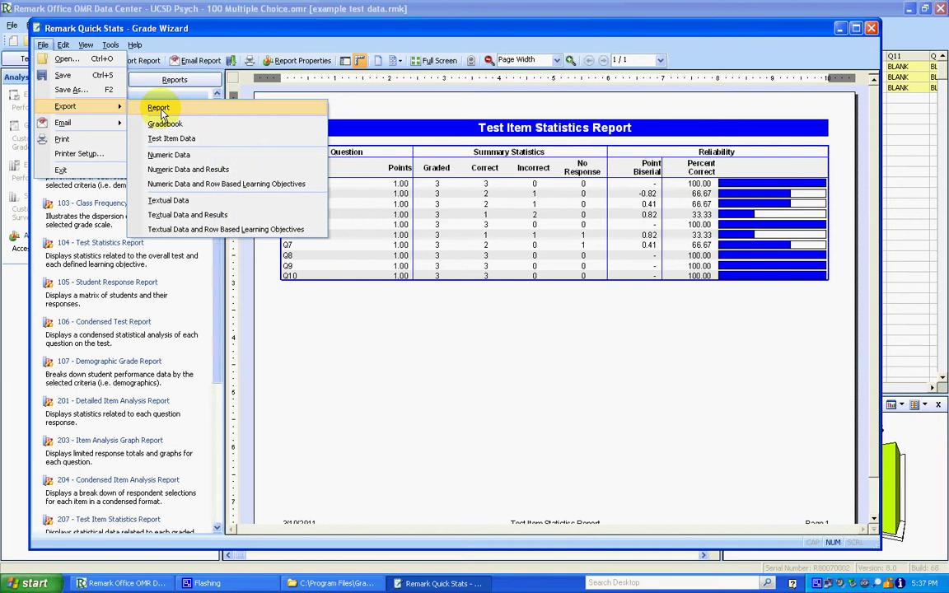
{"action": "left_click", "coordinate": [159, 108]}
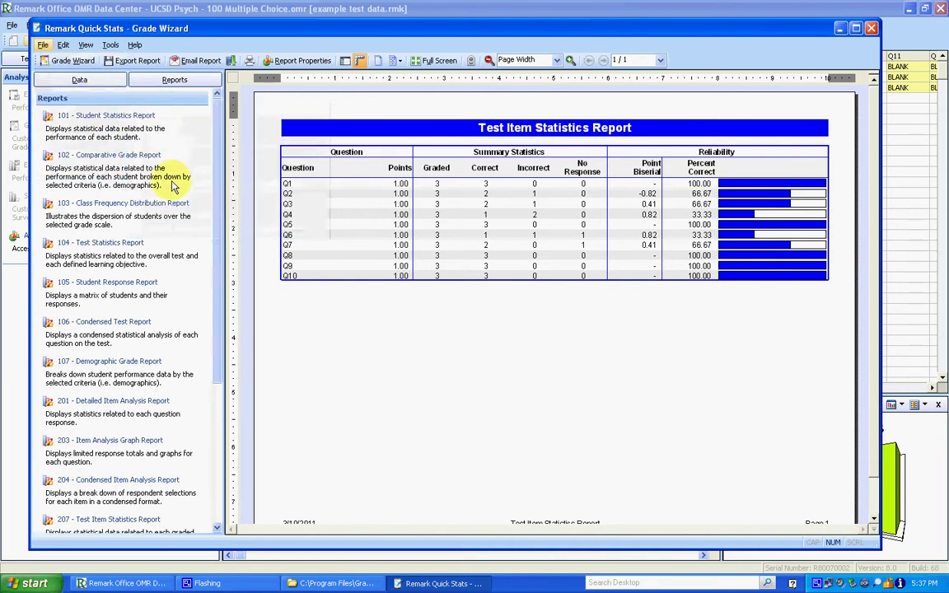
Generate the 105 - Student Response Report and set its Sort Students property to Respondent ID
{"action": "left_click", "coordinate": [107, 283]}
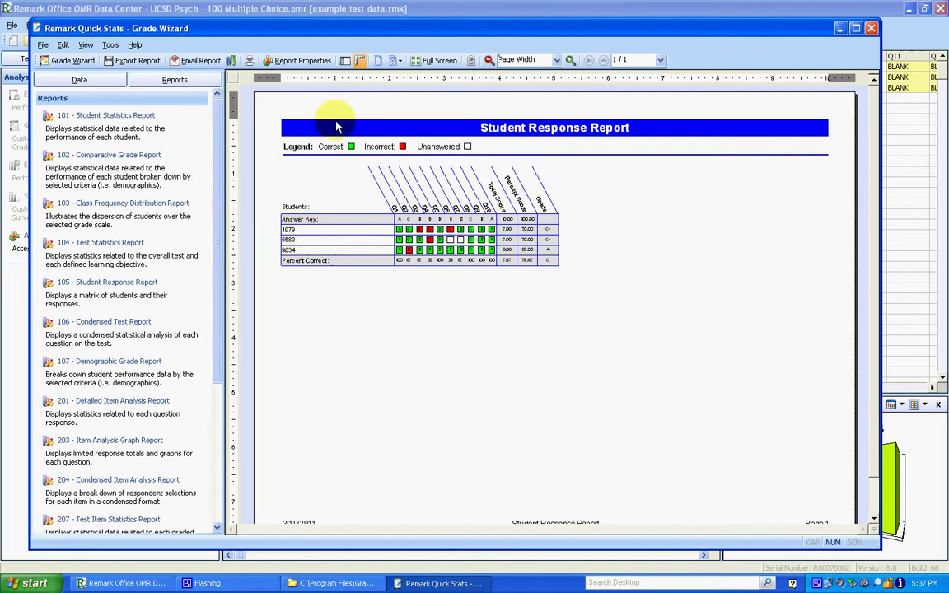
{"action": "left_click", "coordinate": [300, 66]}
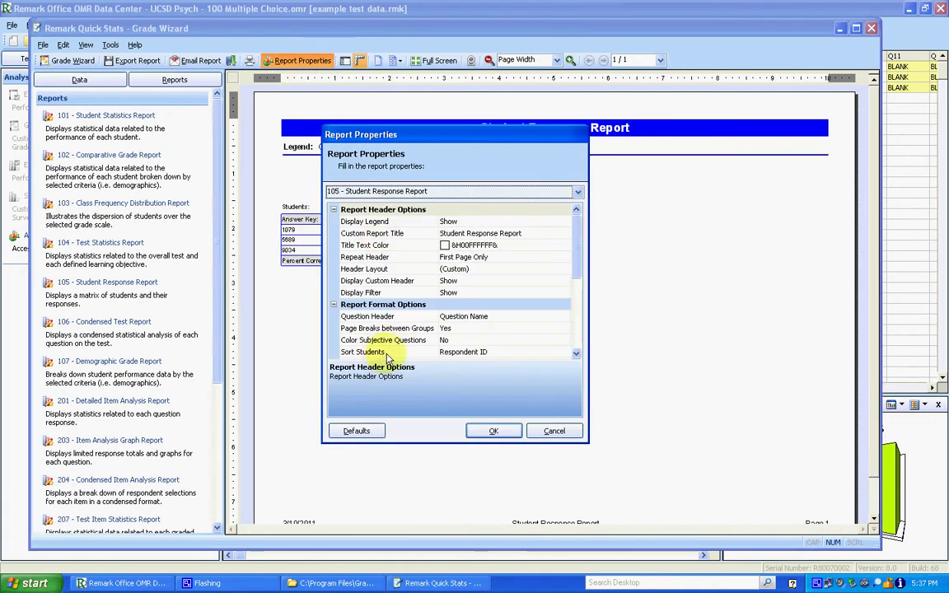
{"action": "left_click", "coordinate": [527, 355]}
{"action": "left_click", "coordinate": [565, 354]}
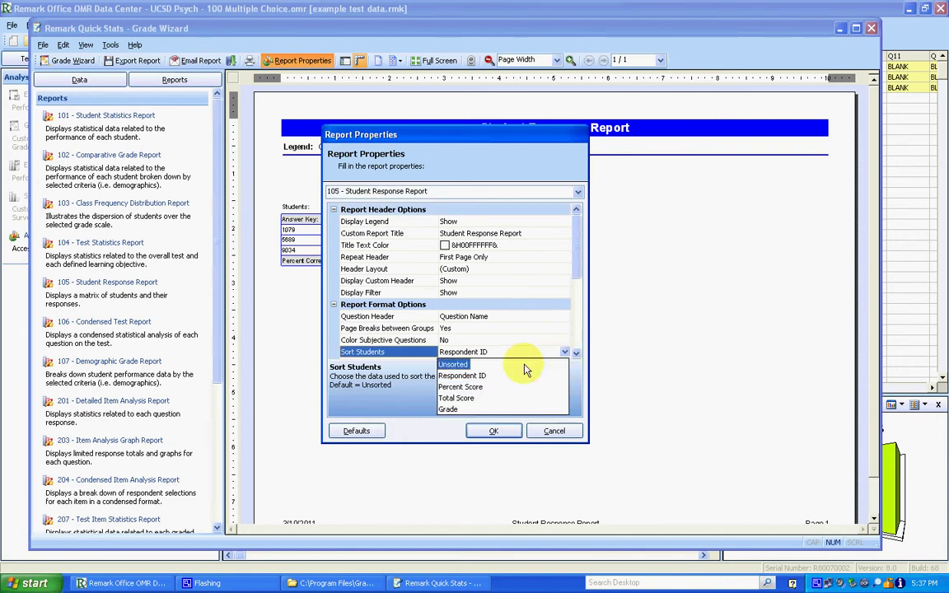
{"action": "left_click", "coordinate": [472, 375]}
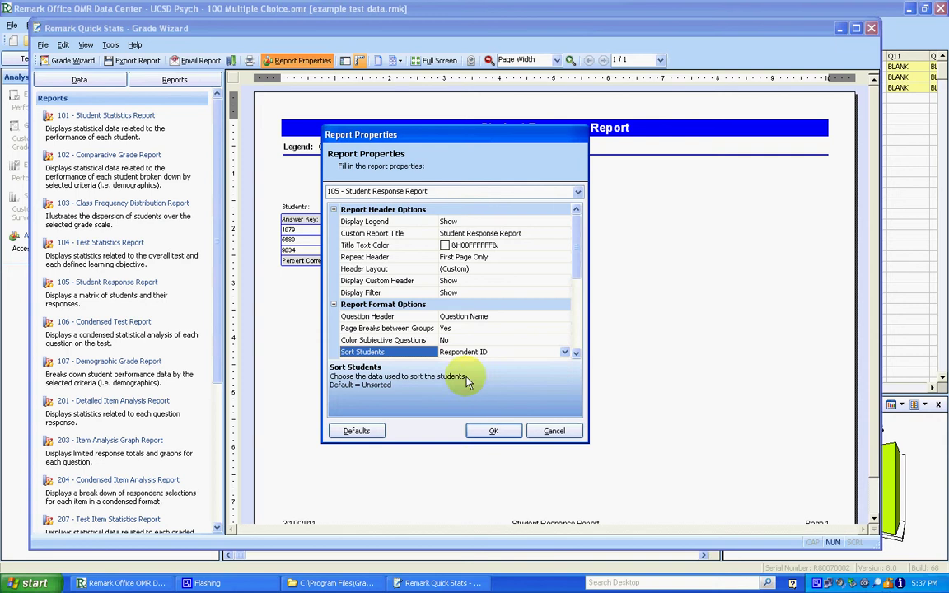
{"action": "left_click", "coordinate": [494, 433]}
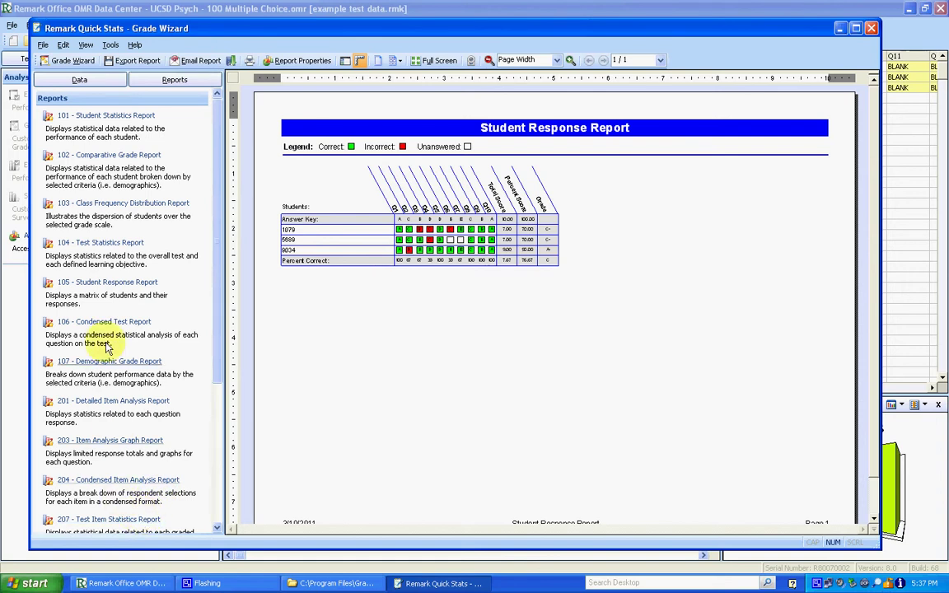
Generate the 103 - Class Frequency Distribution Report and review its grade table and frequency chart
{"action": "left_click", "coordinate": [121, 205]}
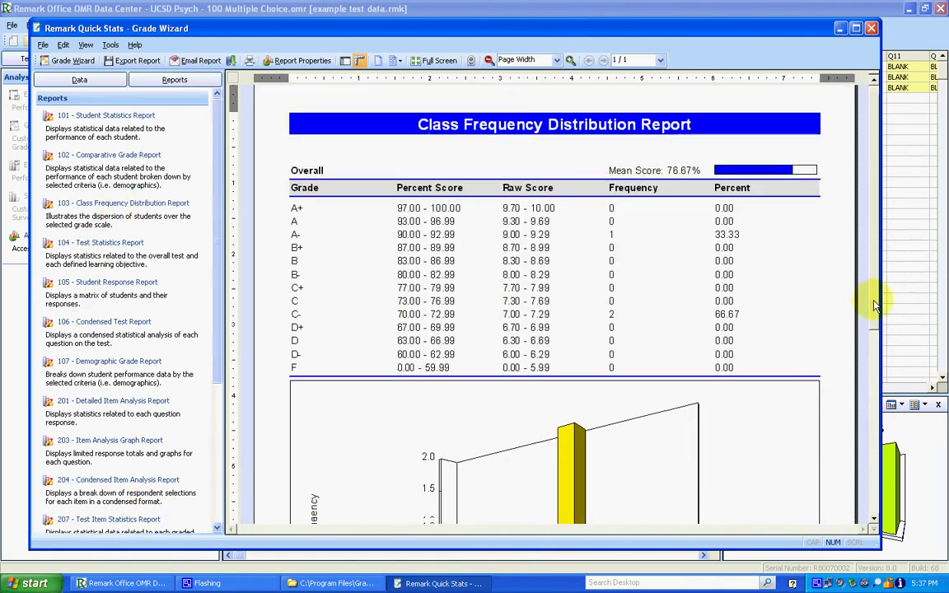
{"action": "scroll", "coordinate": [874, 303], "scroll_direction": "down", "scroll_amount": 3}
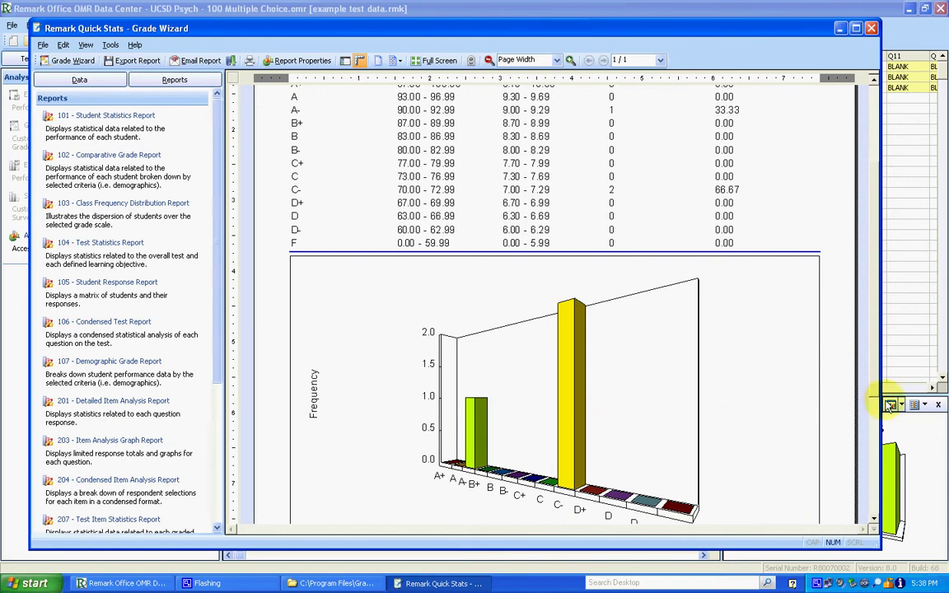
{"action": "left_click_drag", "start_coordinate": [868, 391], "coordinate": [867, 324]}
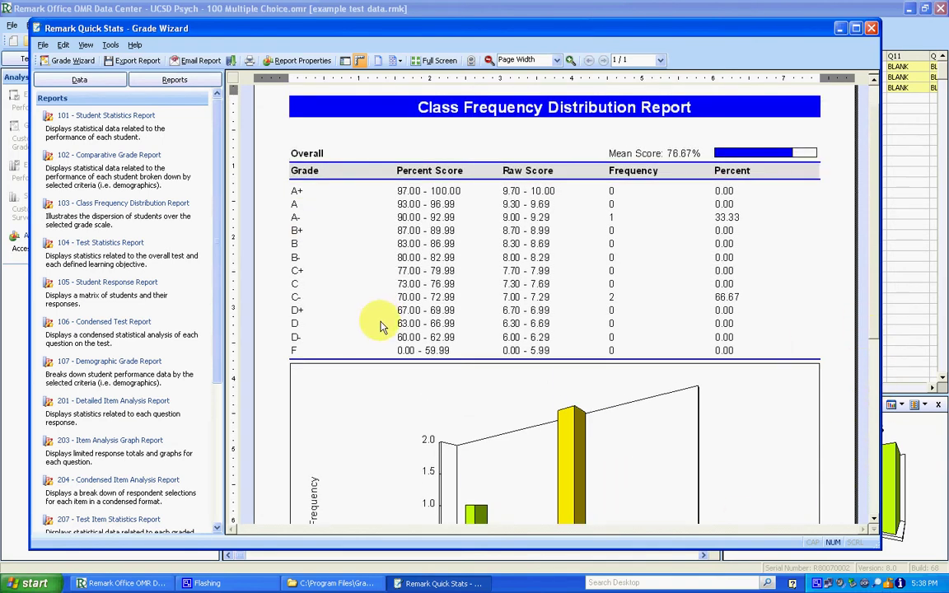
Start a Numeric Data and Results export named excel export in Test Grading's Example Tests\Test with single version\reports folder
{"action": "left_click", "coordinate": [43, 46]}
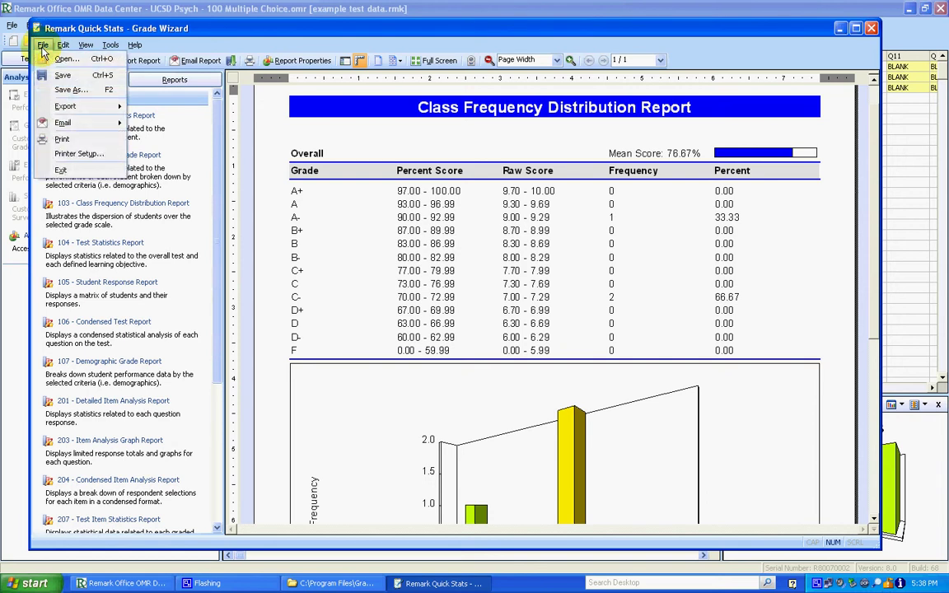
{"action": "mouse_move", "coordinate": [99, 106]}
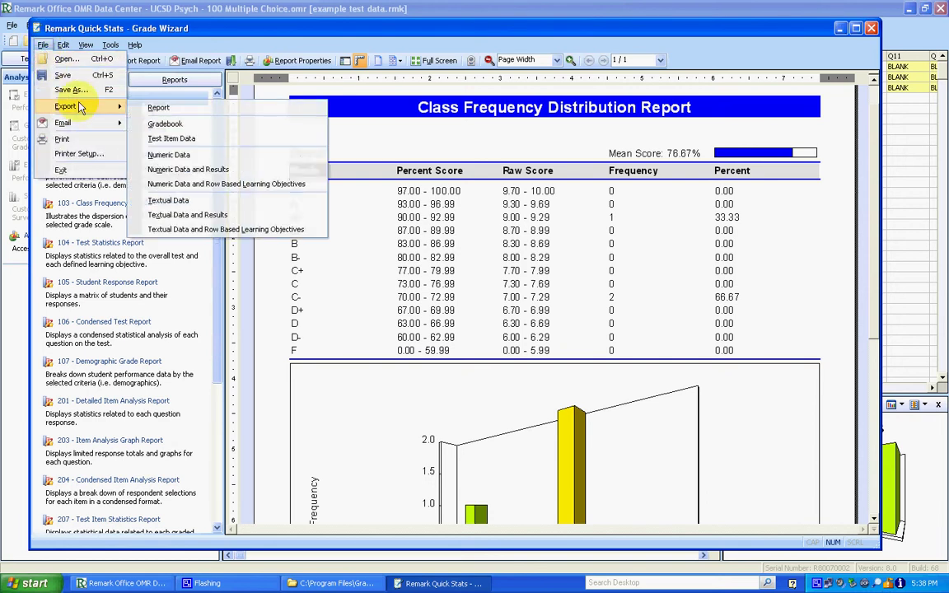
{"action": "left_click", "coordinate": [218, 172]}
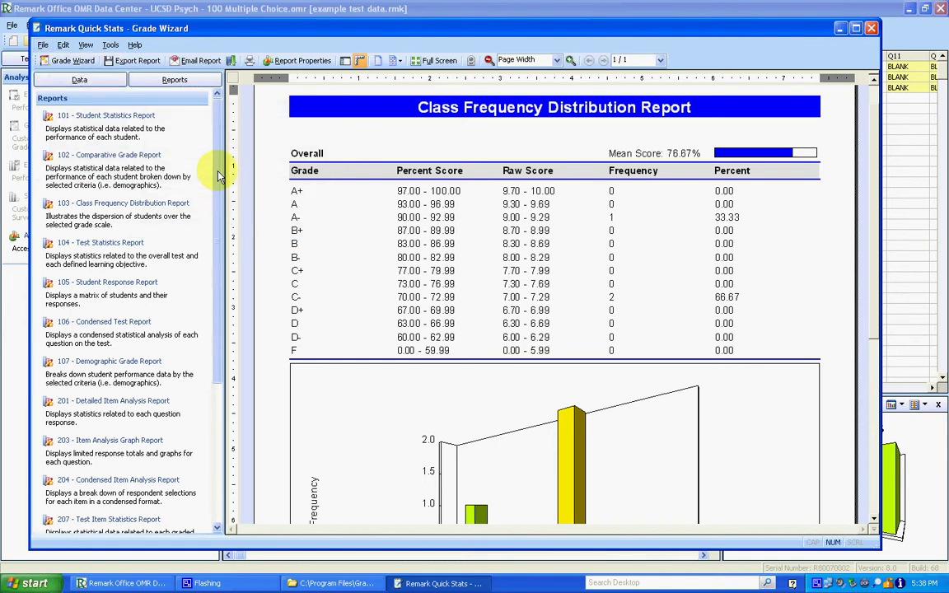
{"action": "left_click", "coordinate": [528, 232]}
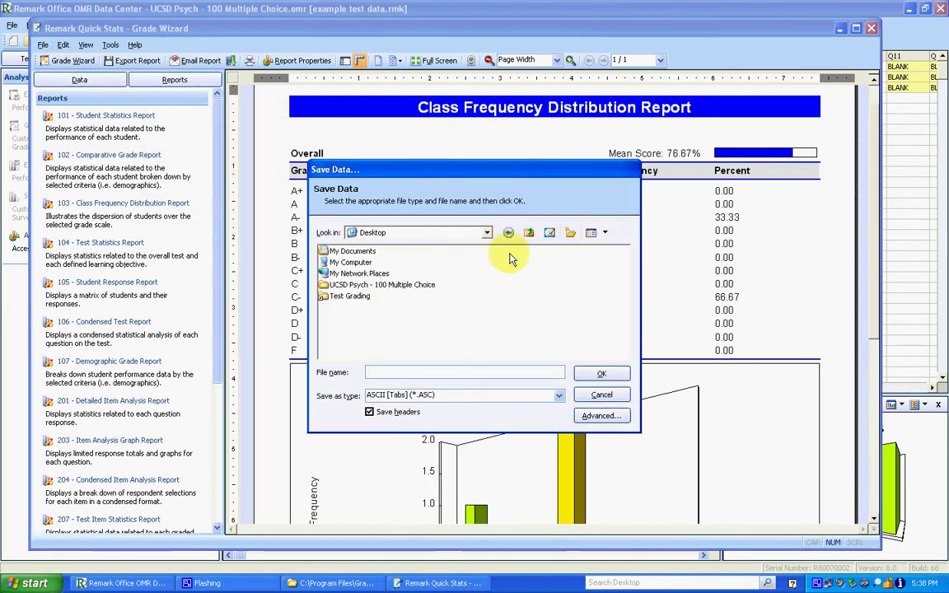
{"action": "double_click", "coordinate": [349, 295]}
{"action": "double_click", "coordinate": [353, 263]}
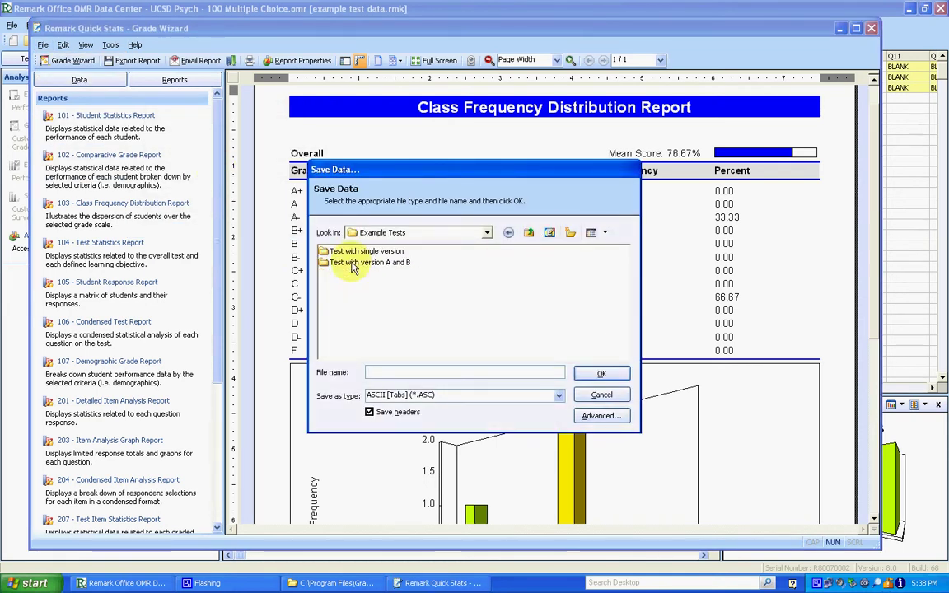
{"action": "double_click", "coordinate": [354, 252]}
{"action": "double_click", "coordinate": [333, 250]}
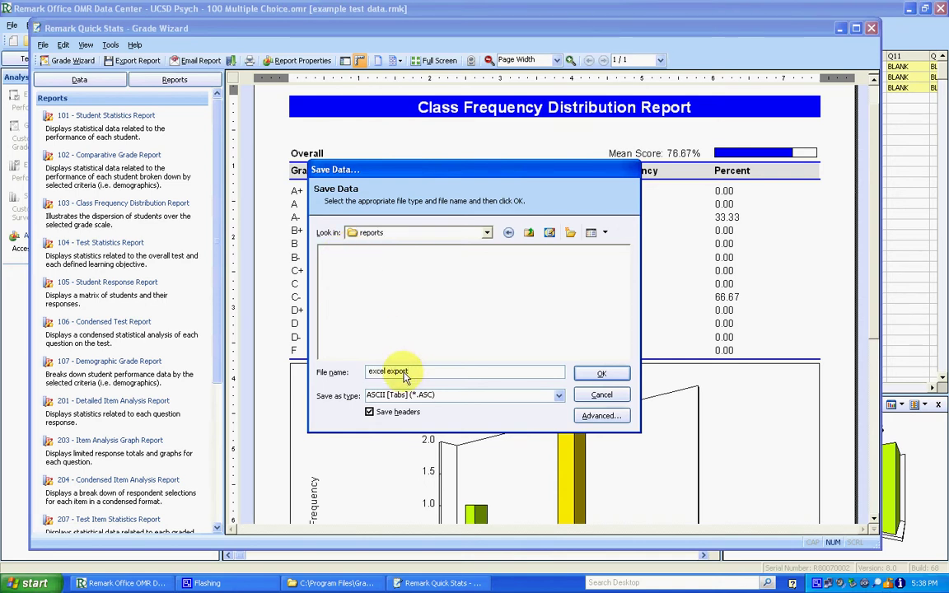
Set the export's file type to Excel 97 - 2003 (*.XLS), name the sheet data, and save it
{"action": "left_click", "coordinate": [558, 395]}
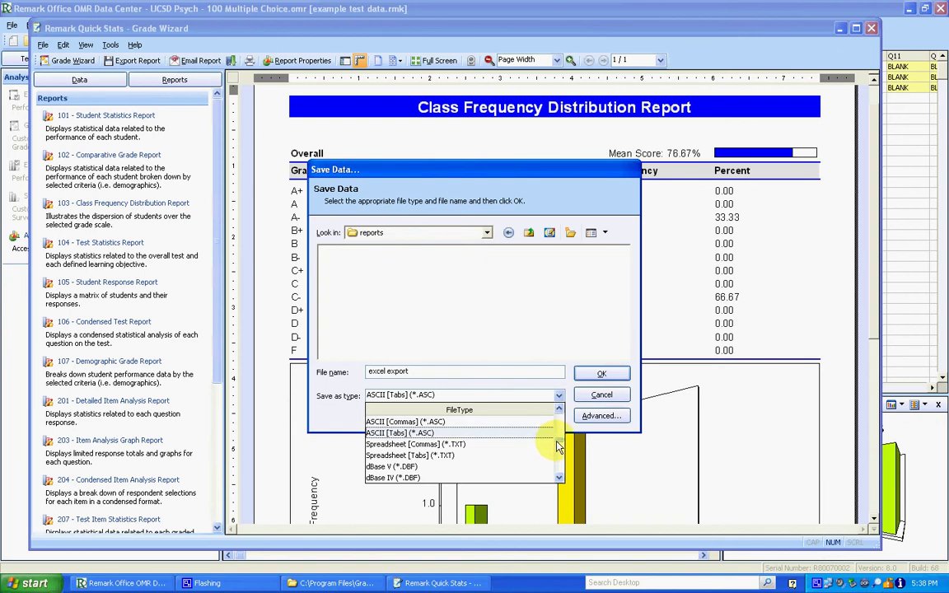
{"action": "left_click_drag", "start_coordinate": [558, 446], "coordinate": [559, 434]}
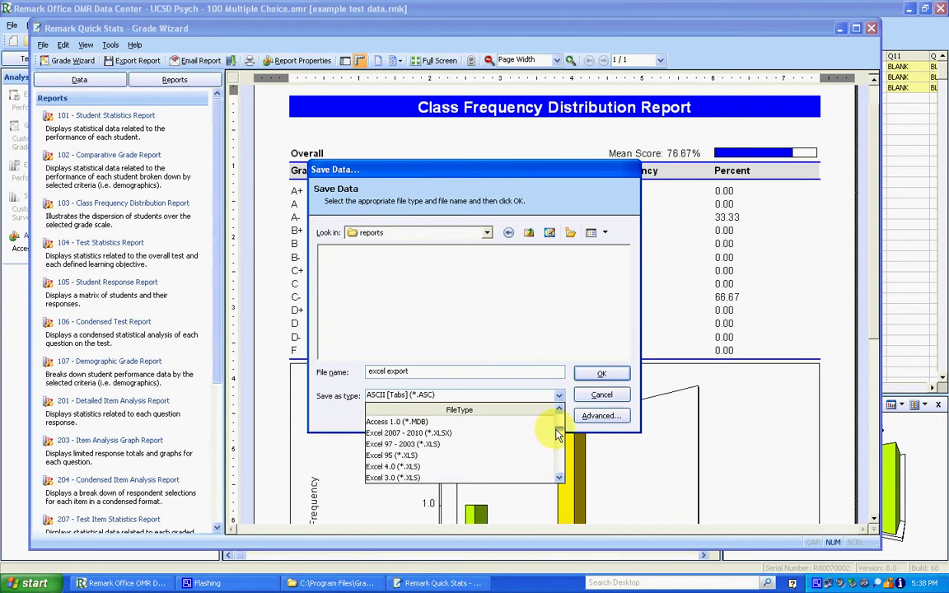
{"action": "left_click", "coordinate": [403, 444]}
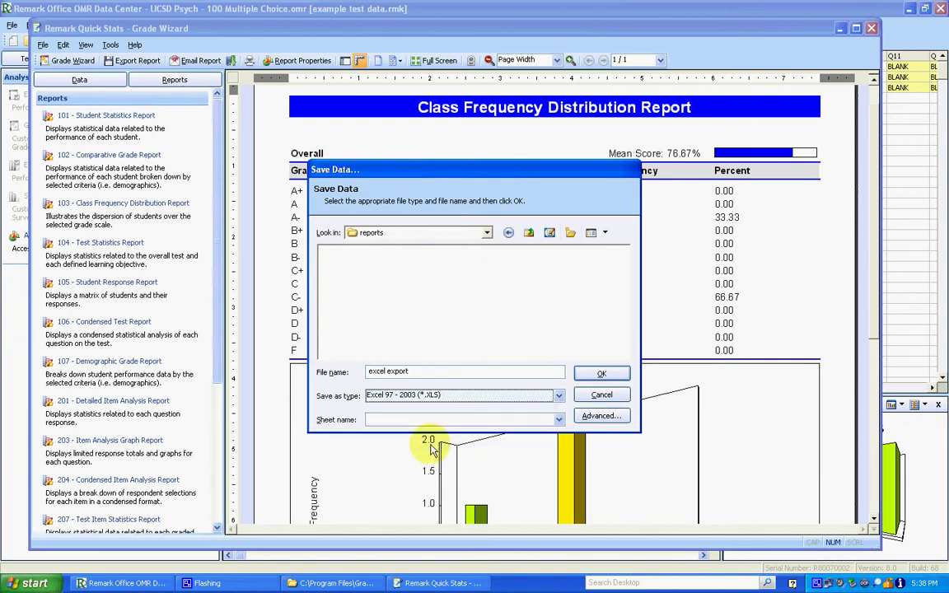
{"action": "left_click", "coordinate": [397, 421]}
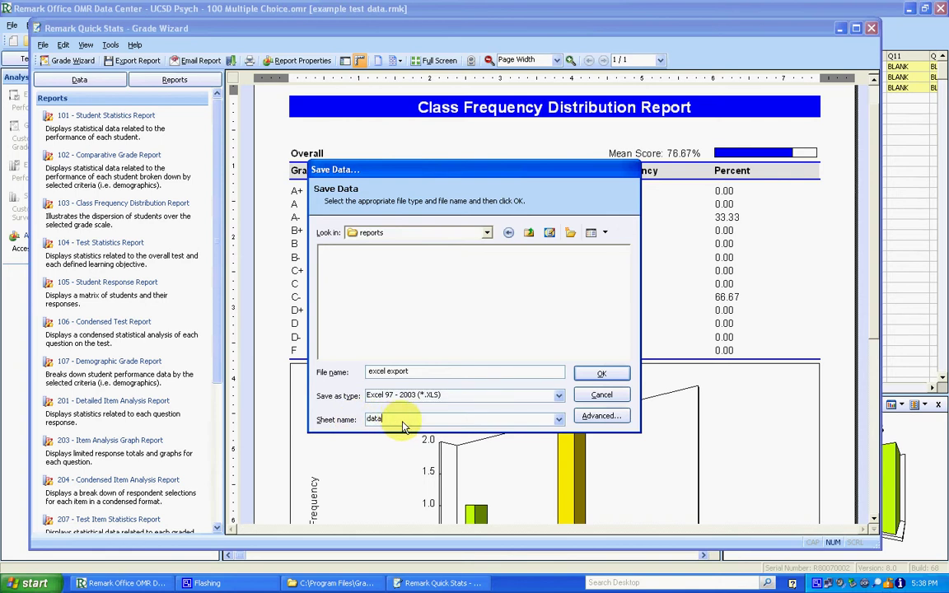
{"action": "left_click", "coordinate": [600, 373]}
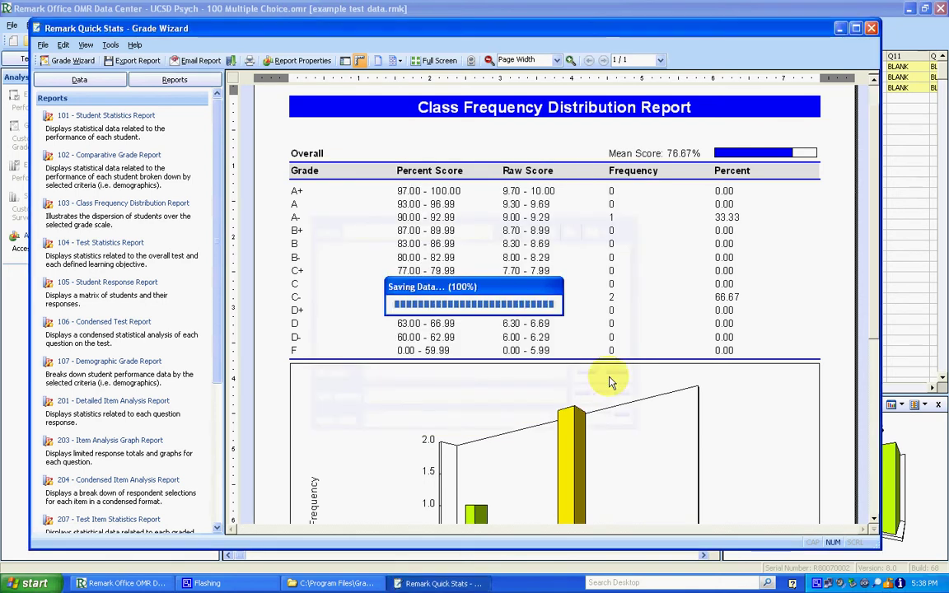
Switch to the reports folder window and open excel export.xls in Excel
{"action": "left_click", "coordinate": [333, 583]}
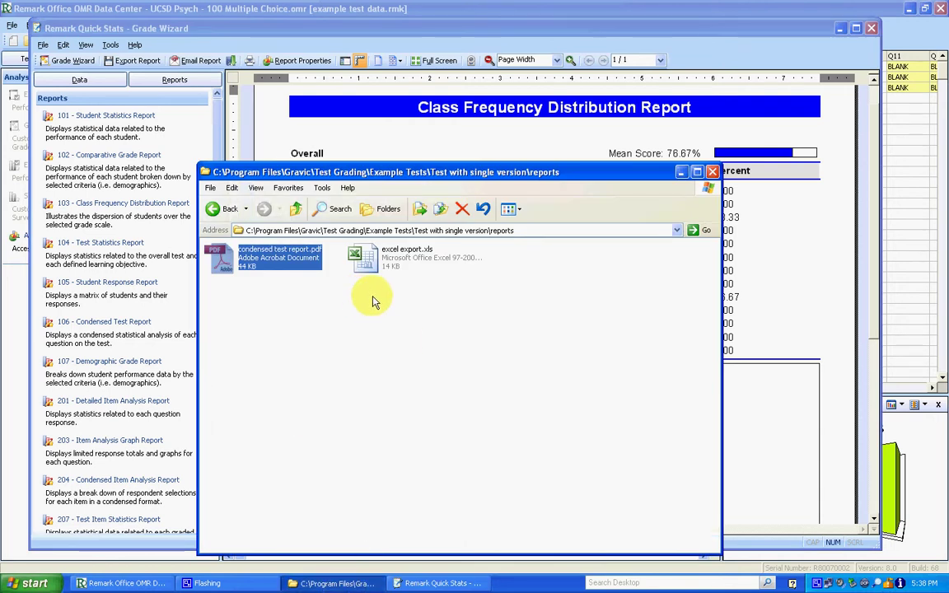
{"action": "left_click", "coordinate": [360, 271]}
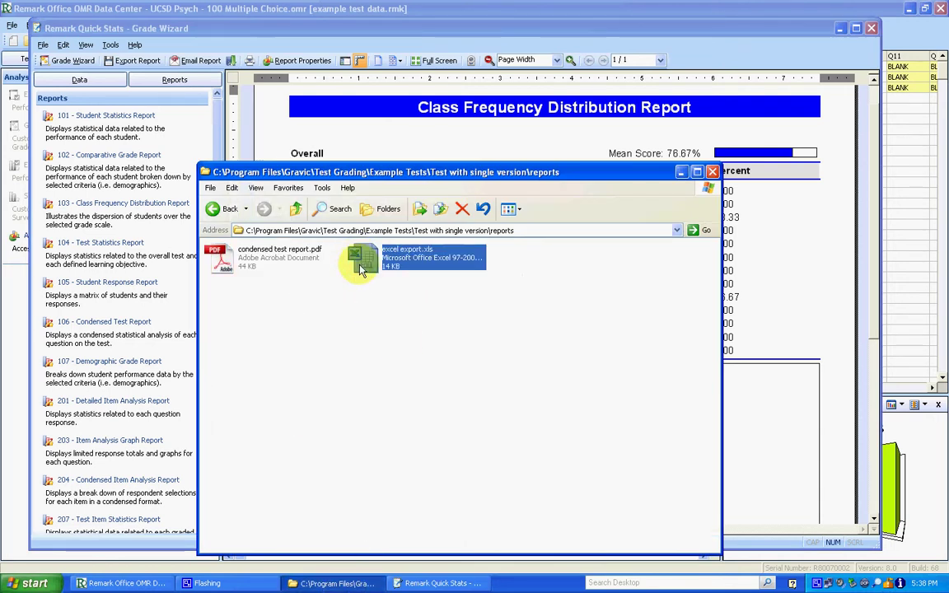
{"action": "double_click", "coordinate": [360, 270]}
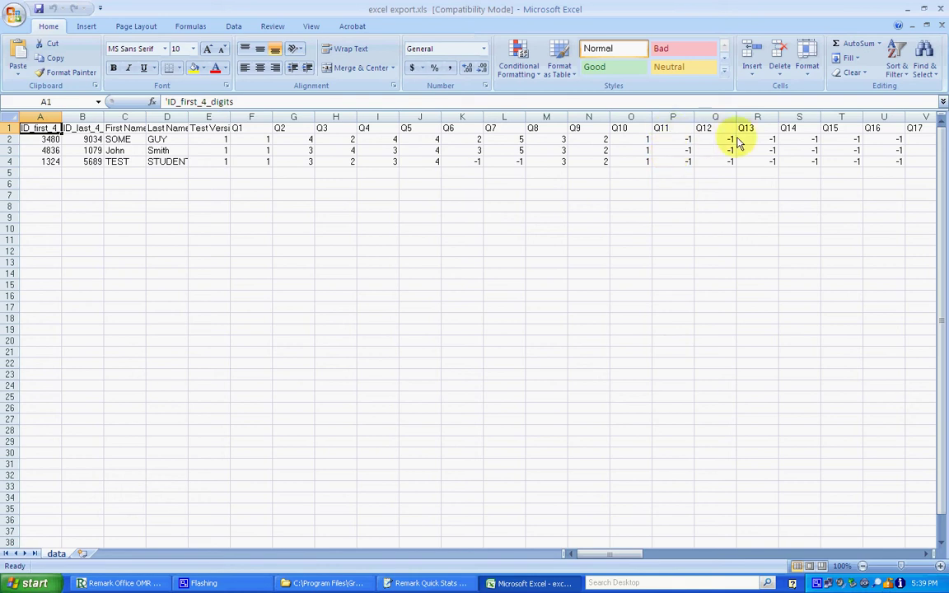
Delete the unused question columns Q11 through Q100, rows 1 to 4, shifting the remaining cells left, and return to cell A1
{"action": "left_click", "coordinate": [668, 131]}
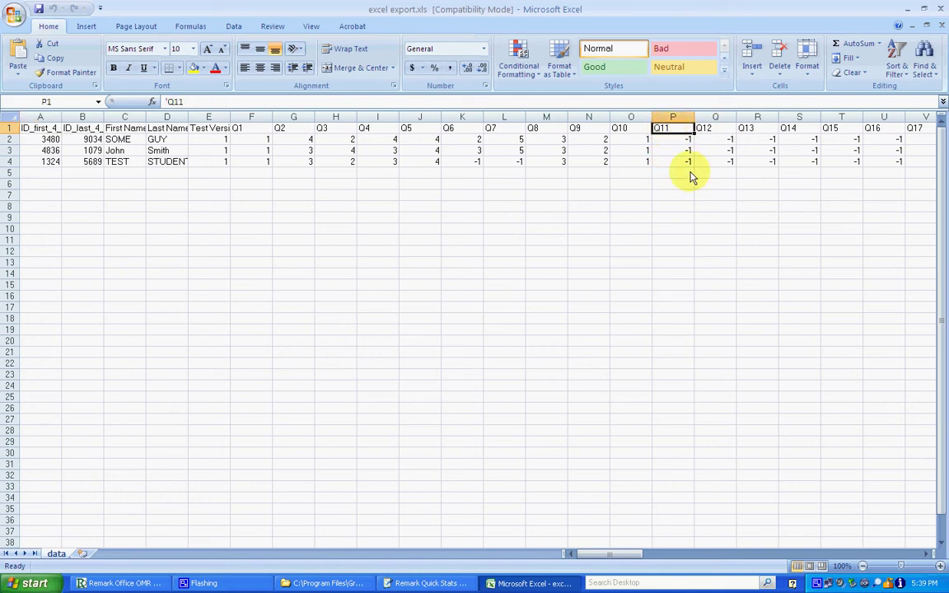
{"action": "left_click_drag", "start_coordinate": [691, 178], "coordinate": [690, 178]}
{"action": "key", "text": "ctrl+shift+Right"}
{"action": "key", "text": "shift+Left"}
{"action": "key", "text": "shift+Left"}
{"action": "key", "text": "shift+Left"}
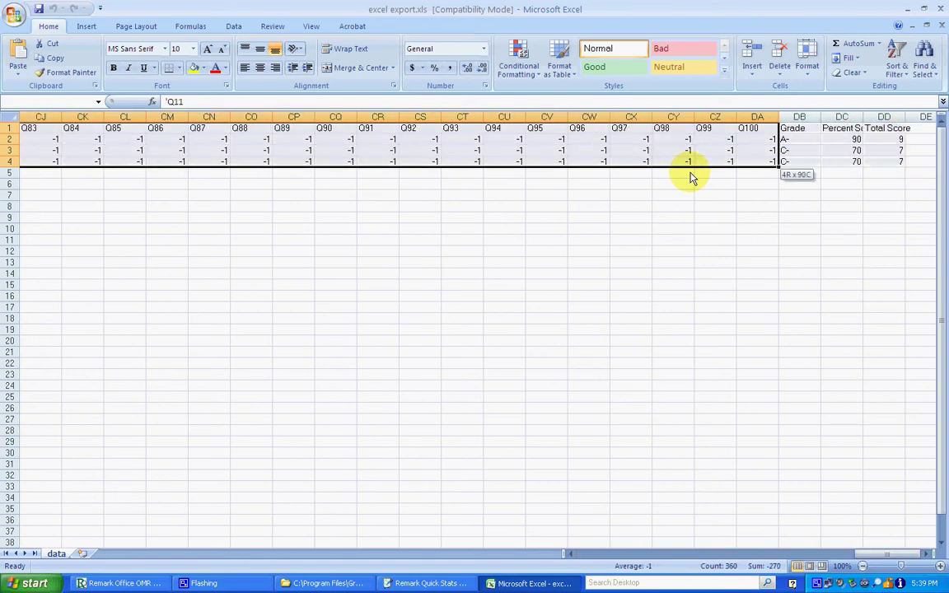
{"action": "right_click", "coordinate": [585, 143]}
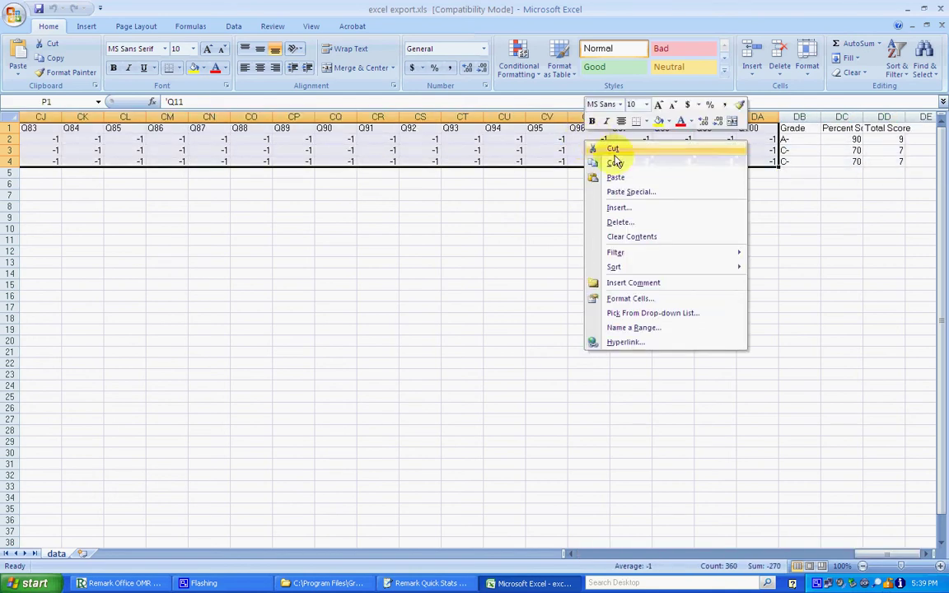
{"action": "left_click", "coordinate": [619, 223]}
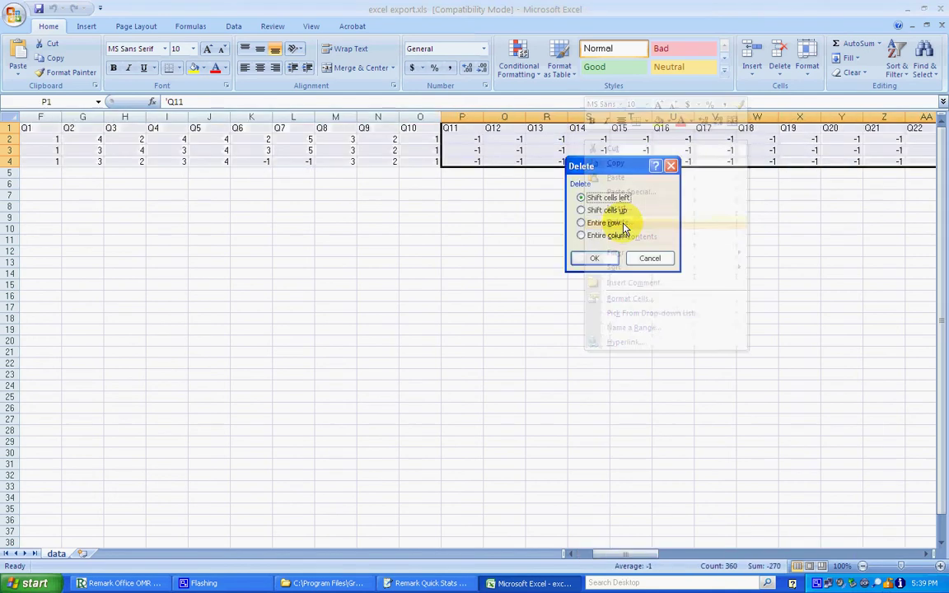
{"action": "left_click", "coordinate": [597, 258]}
{"action": "left_click", "coordinate": [473, 205]}
{"action": "key", "text": "ctrl+Home"}
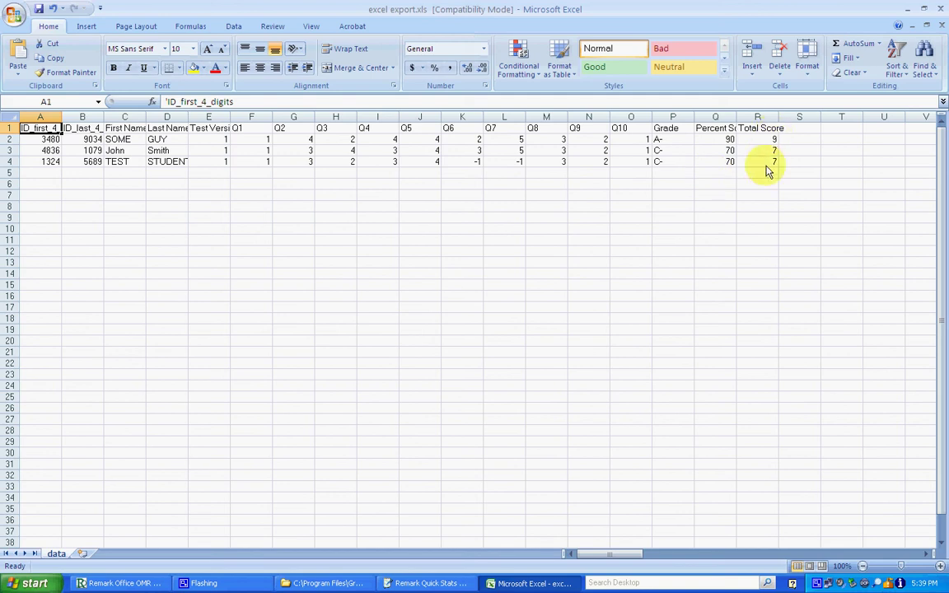
Save the trimmed workbook, close Excel, and close Remark Quick Stats to return to the Remark Office OMR Data Center
{"action": "left_click", "coordinate": [13, 16]}
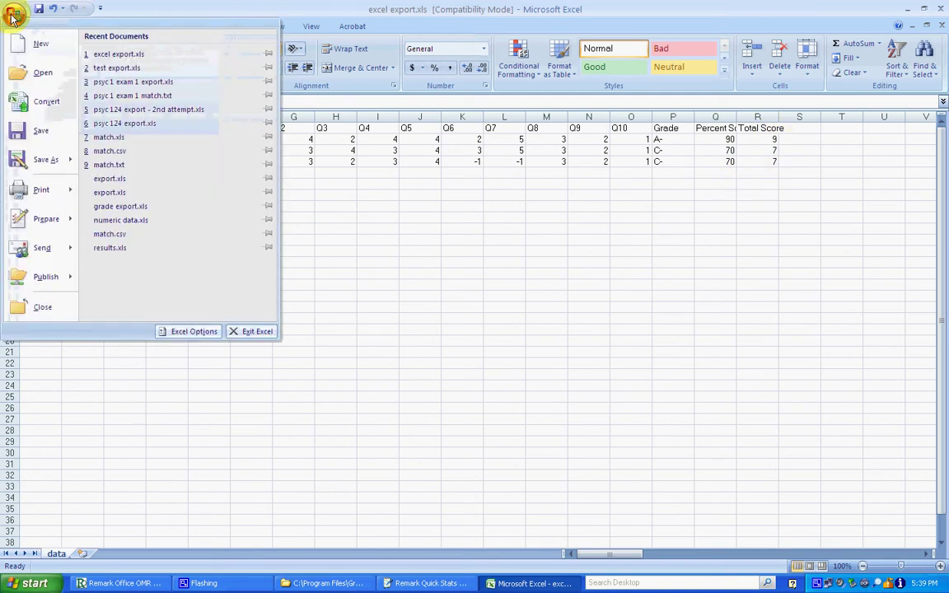
{"action": "left_click", "coordinate": [39, 132]}
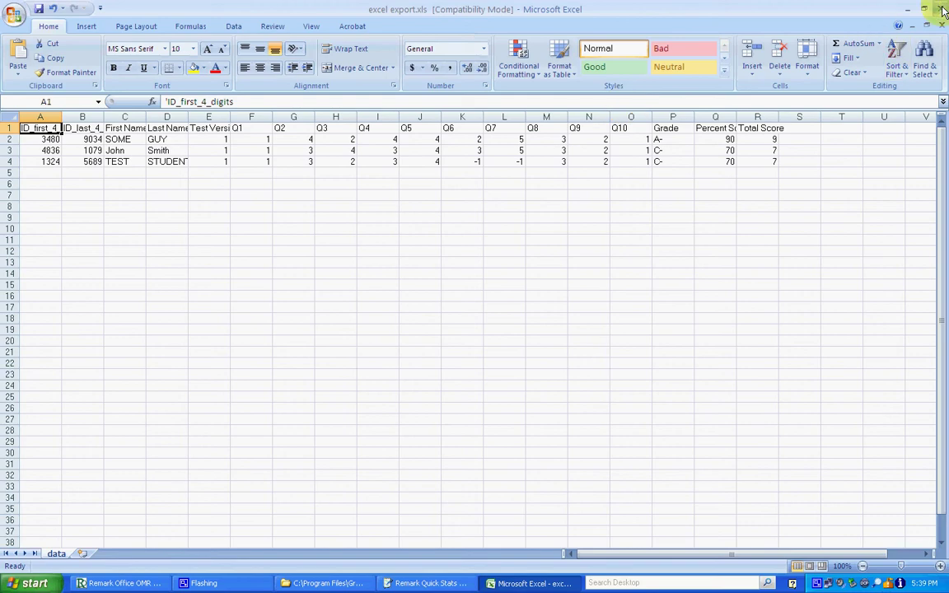
{"action": "left_click", "coordinate": [943, 10]}
{"action": "left_click", "coordinate": [691, 33]}
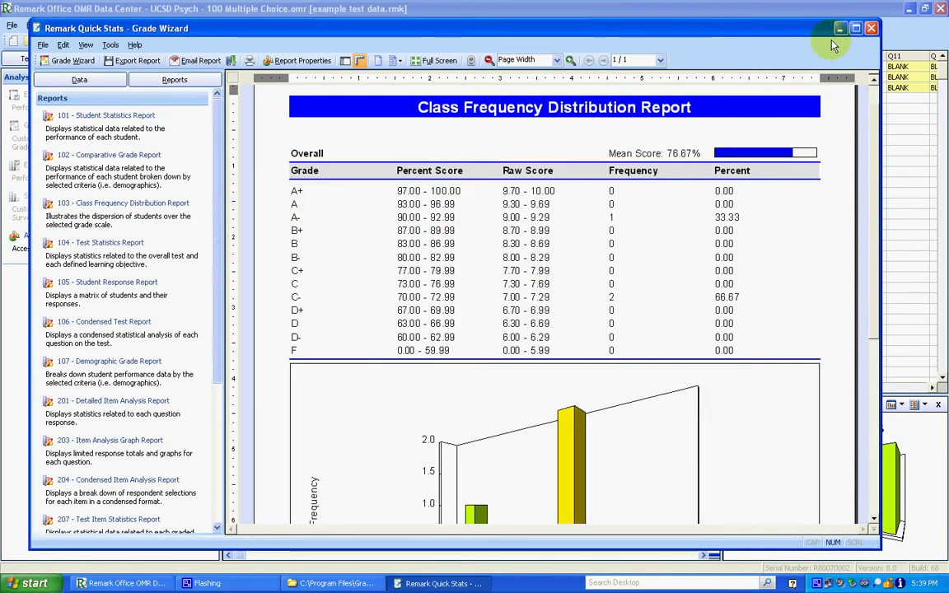
{"action": "key", "text": "alt+F4"}
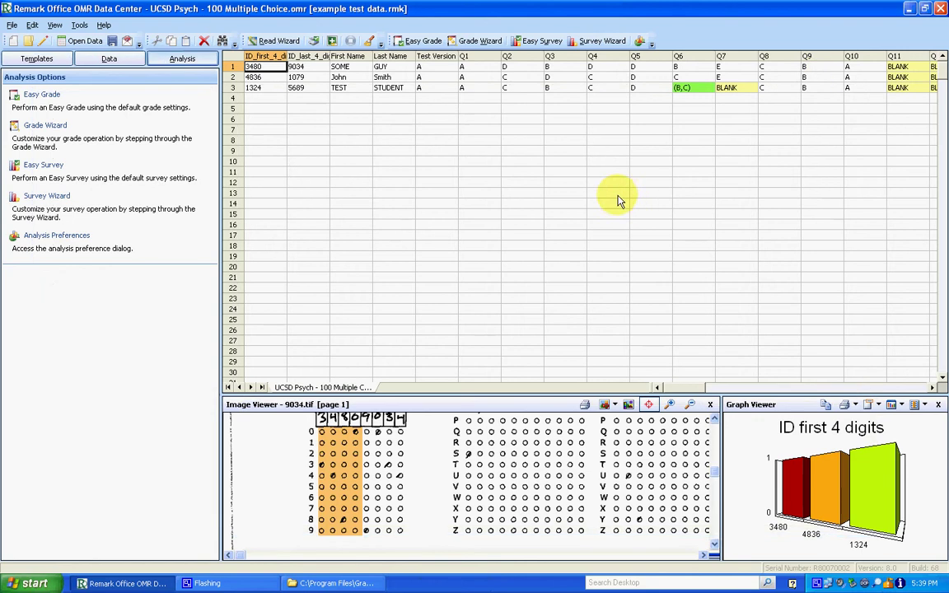